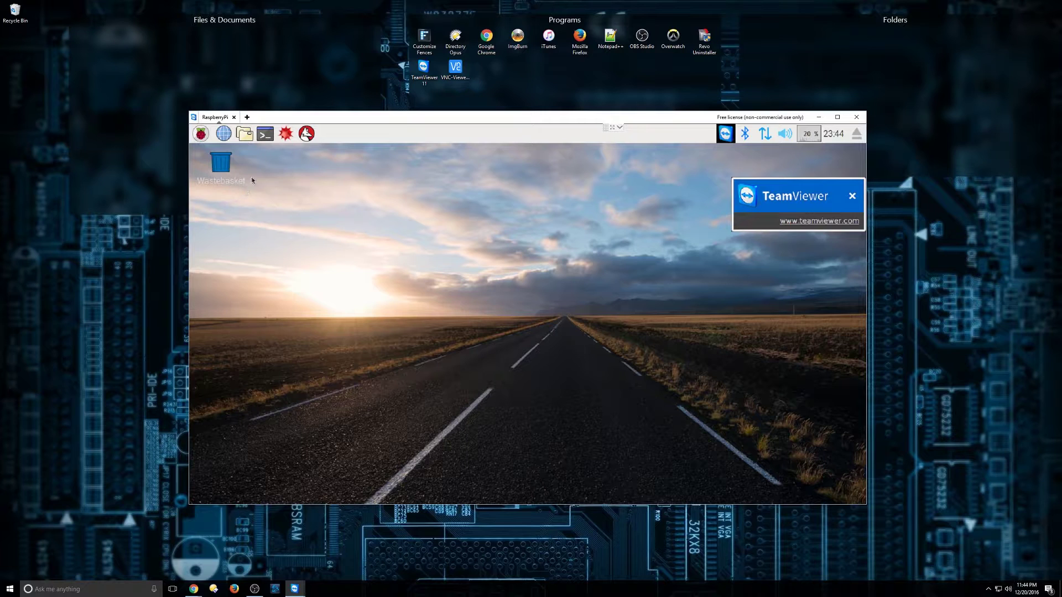
Enable VNC on the Interfaces tab of Raspberry Pi Configuration and confirm with OK.
left_click(201, 133)
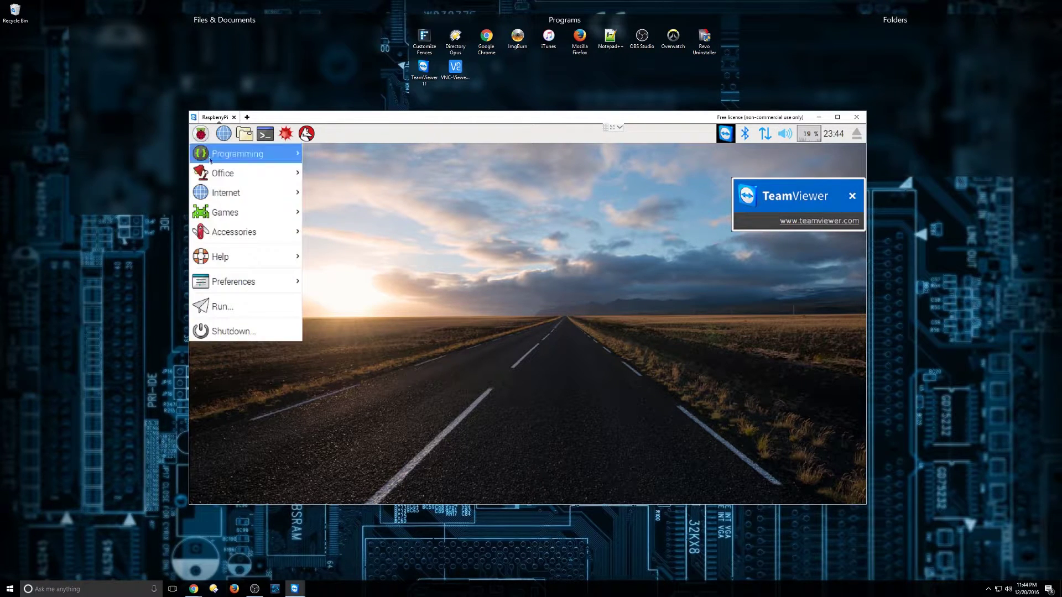
mouse_move(239, 284)
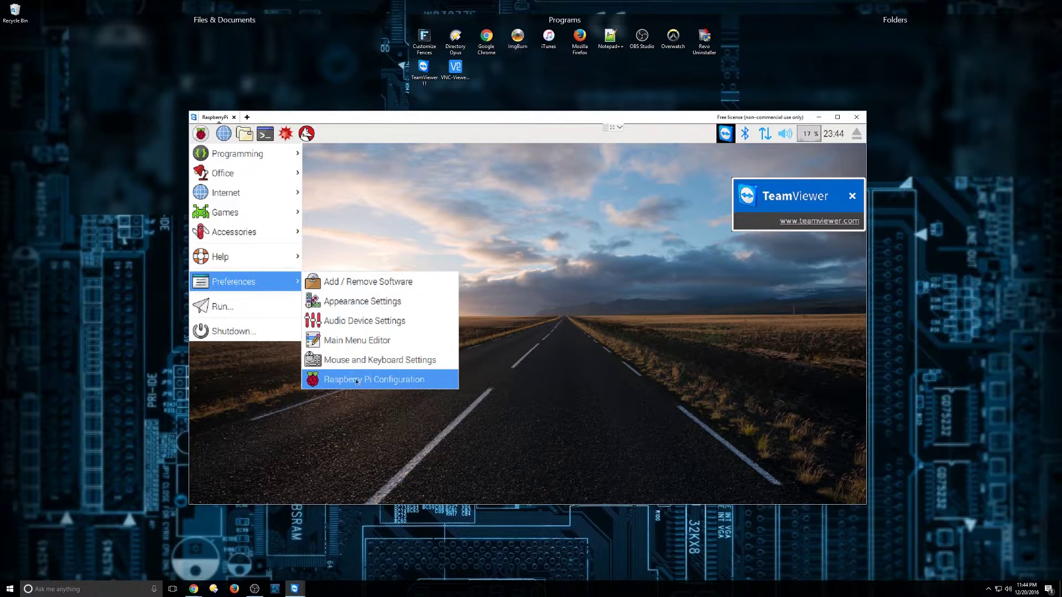
left_click(391, 380)
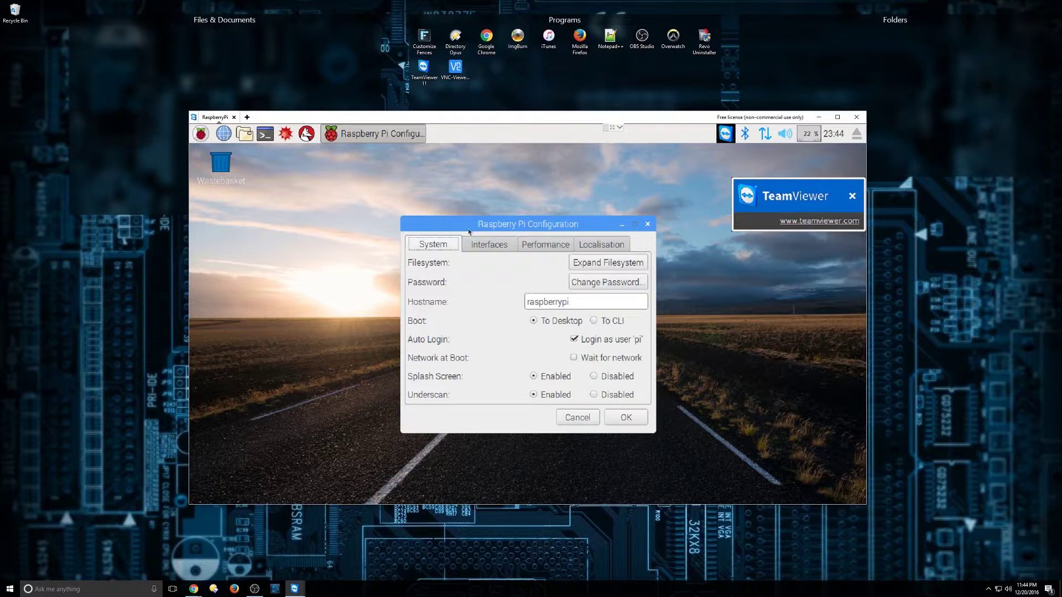
left_click(489, 250)
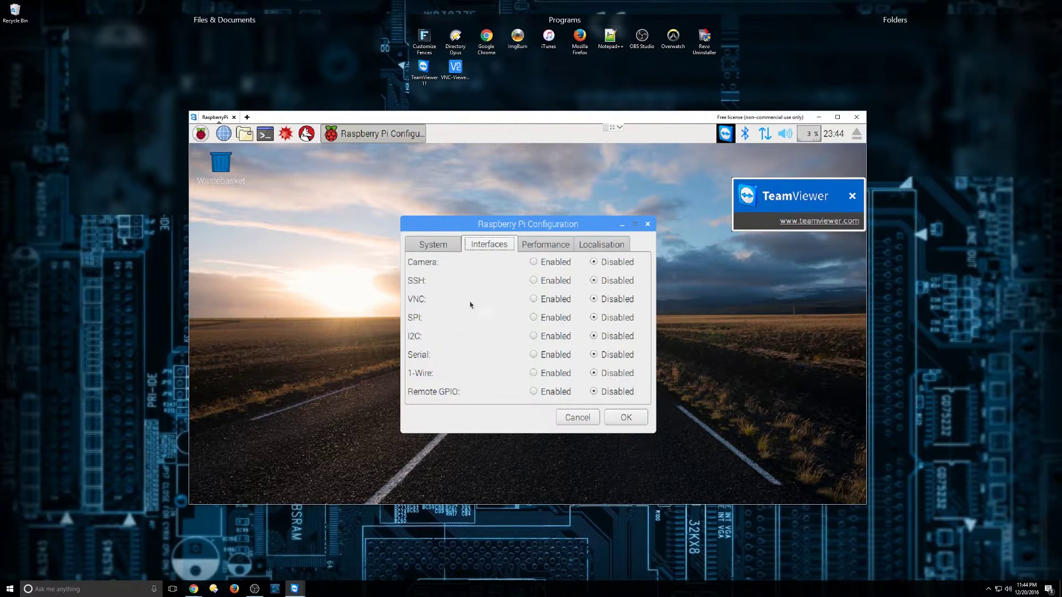
left_click(533, 299)
left_click(627, 417)
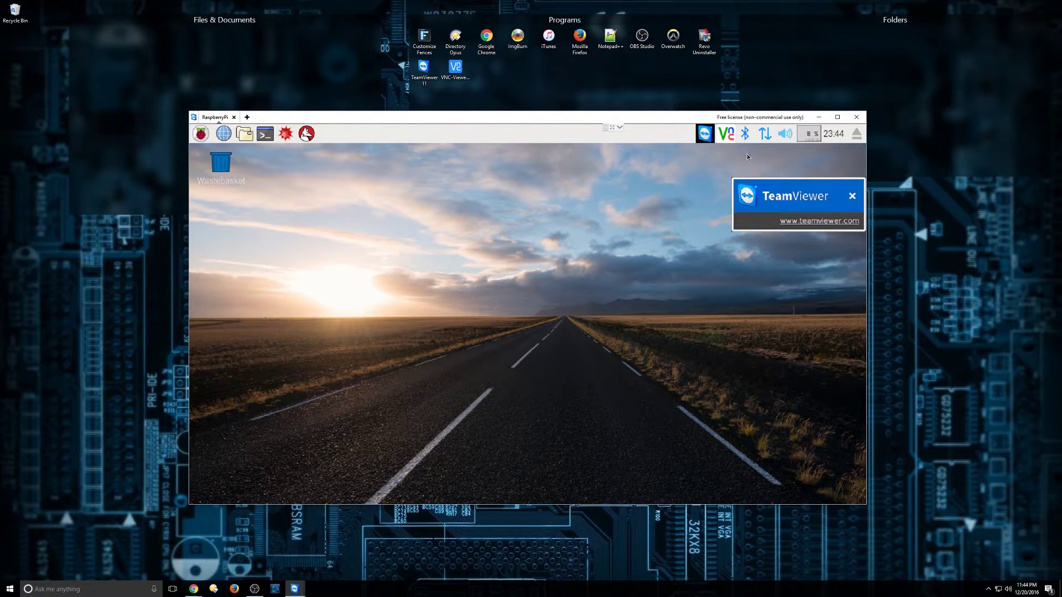
mouse_move(764, 136)
left_click(198, 591)
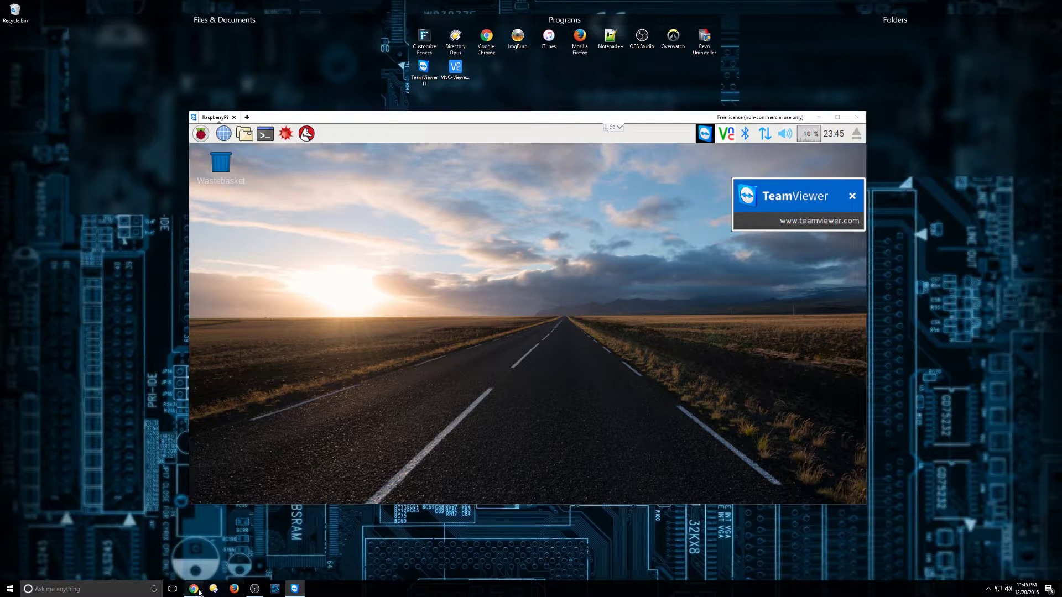
left_click(181, 560)
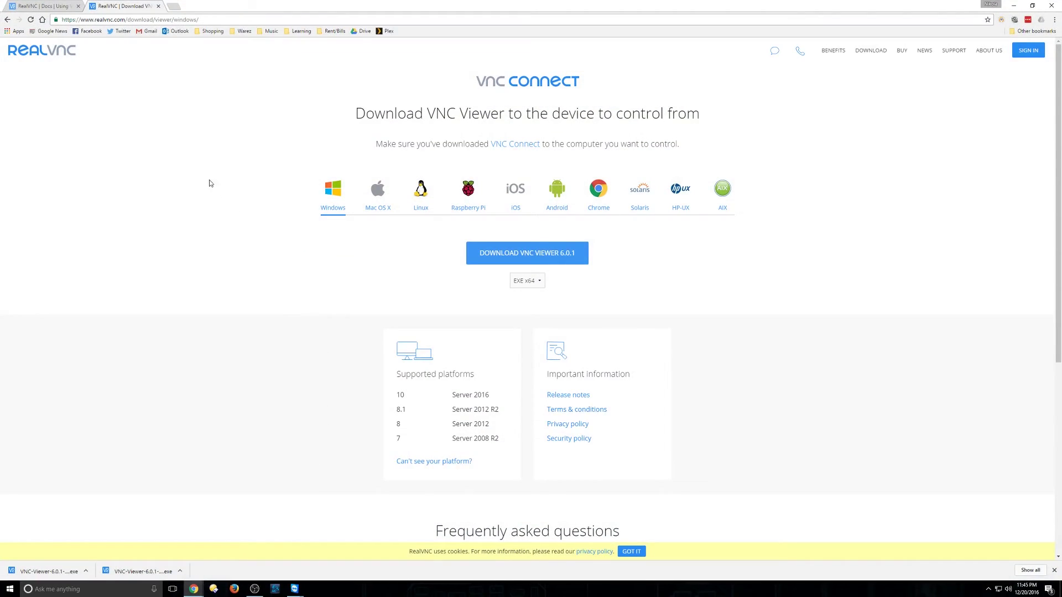
left_click_drag(127, 20, 250, 8)
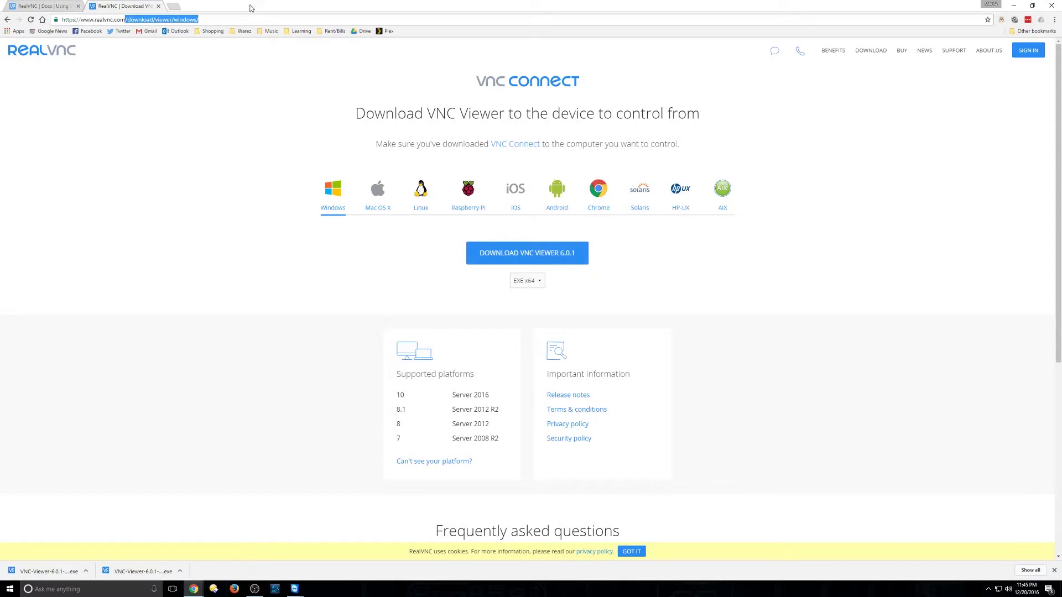
key("BackSpace")
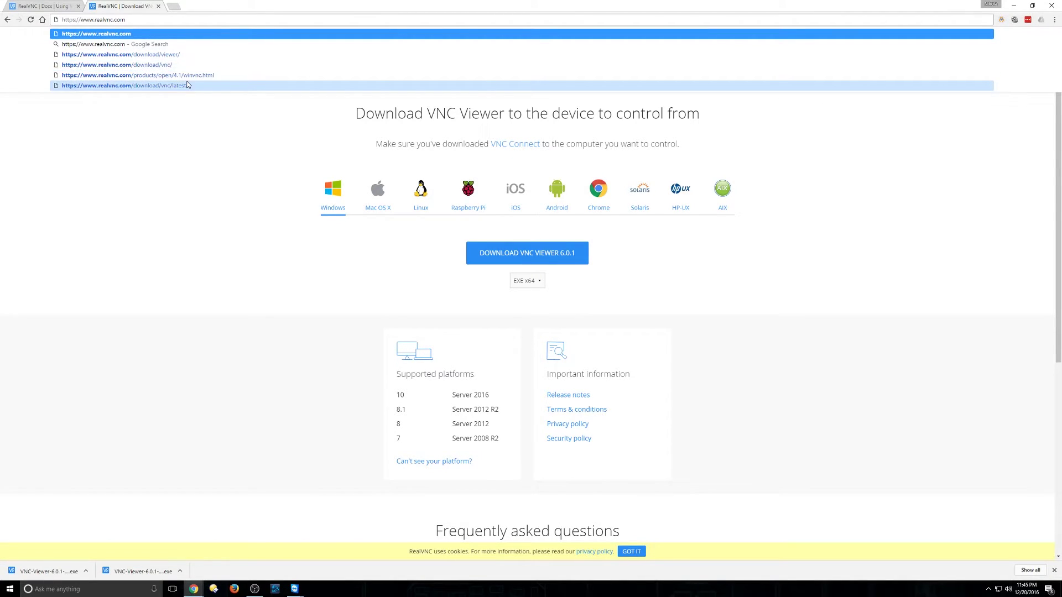
key("Return")
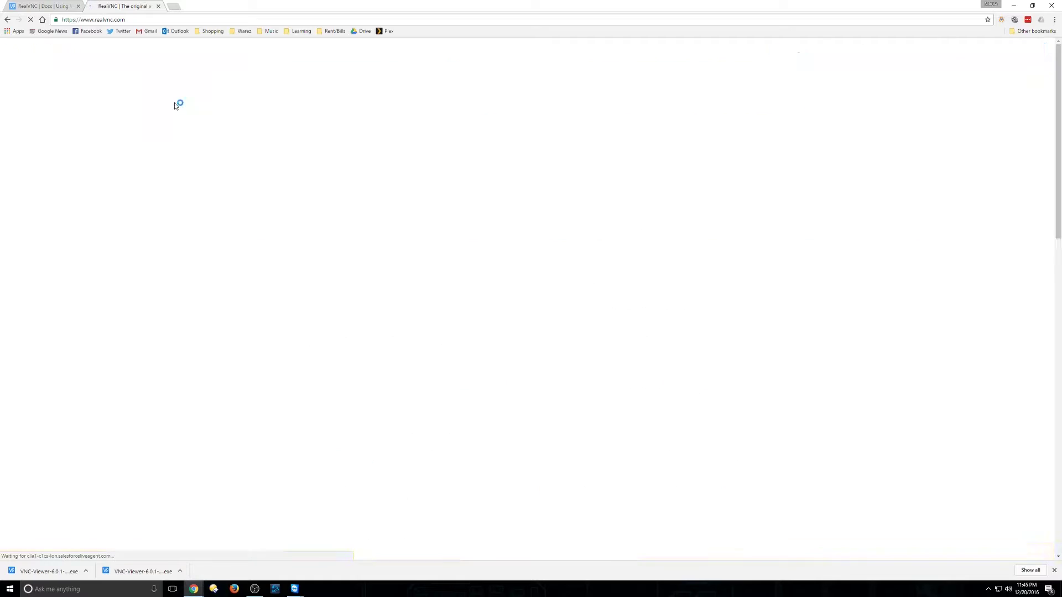
scroll(267, 308, "down", 6)
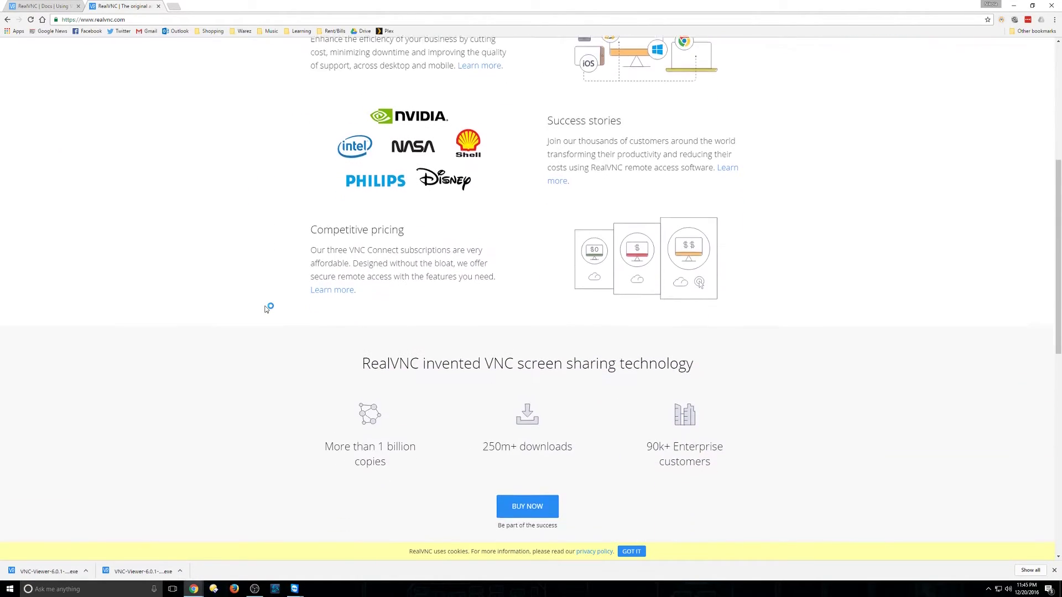
scroll(266, 308, "down", 8)
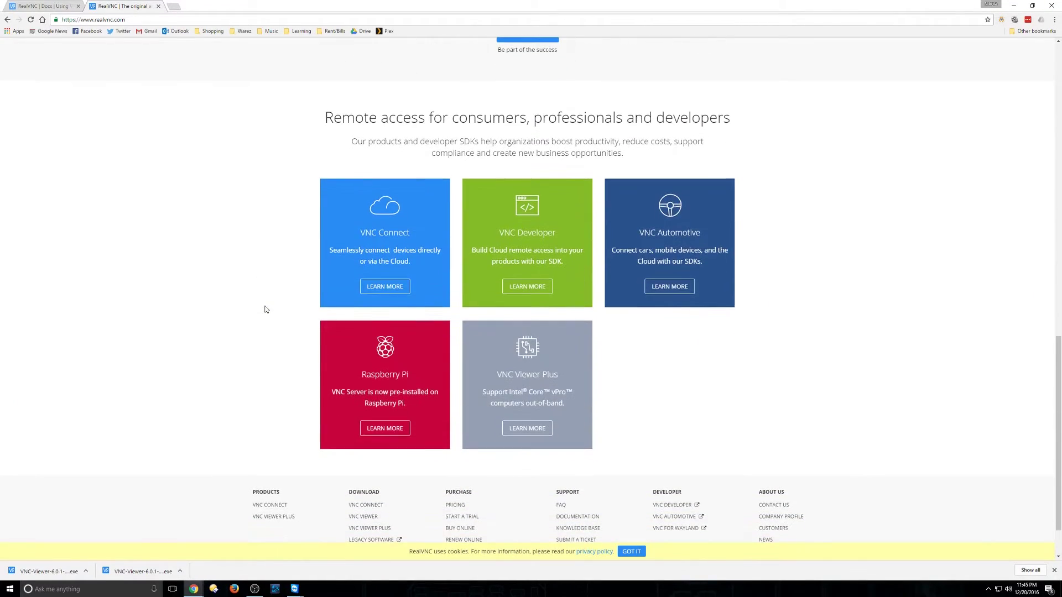
scroll(265, 310, "down", 1)
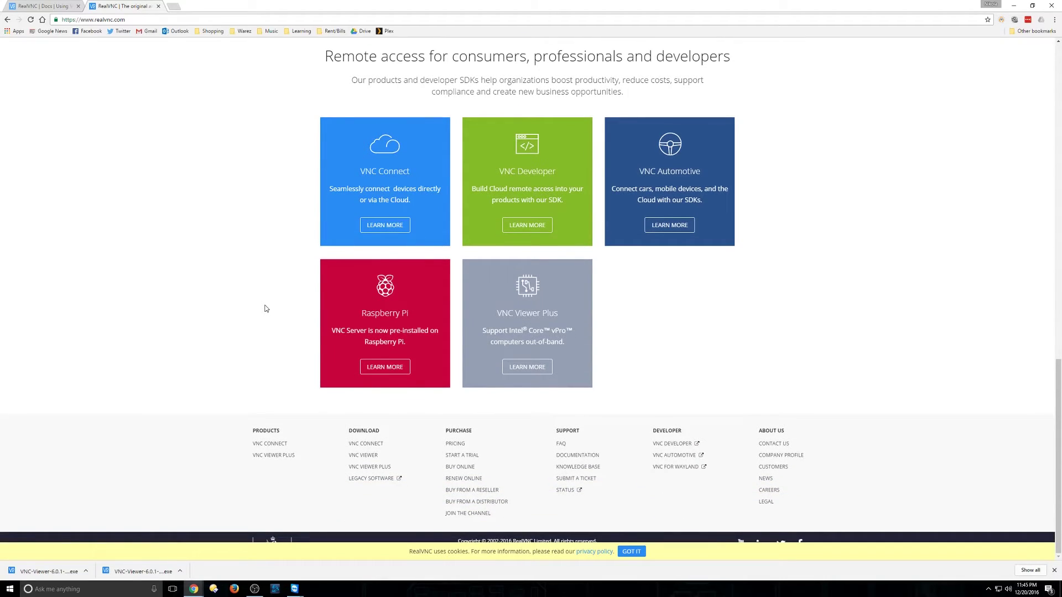
Follow the footer's VNC Viewer link and download VNC Viewer 6.0.1 for Windows.
left_click(375, 457)
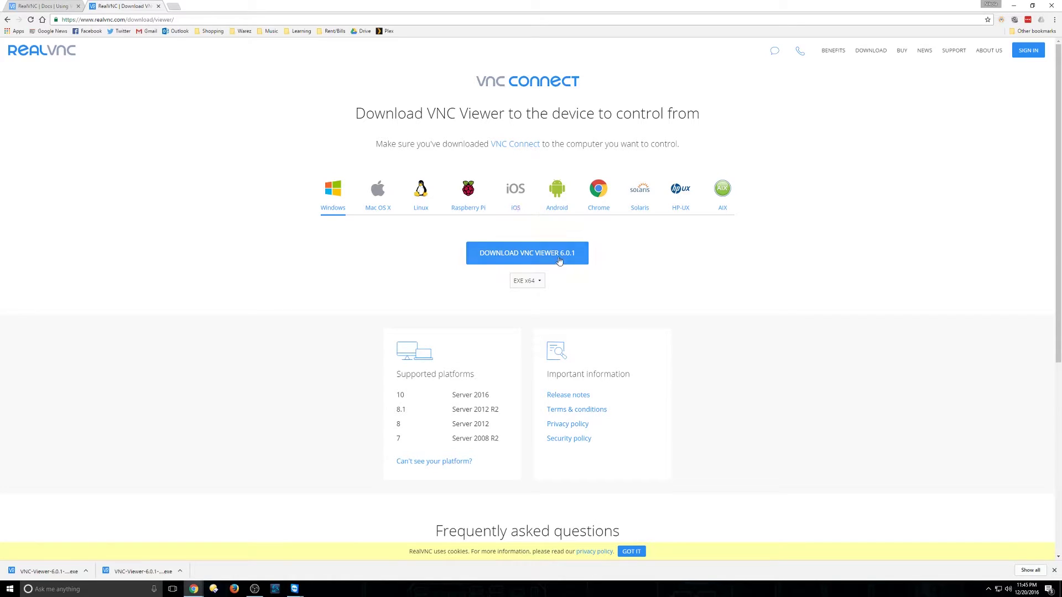
left_click(532, 256)
Minimise Chrome, launch VNC Viewer from its desktop icon, and enter the address 192.168.1.5.
left_click(1014, 7)
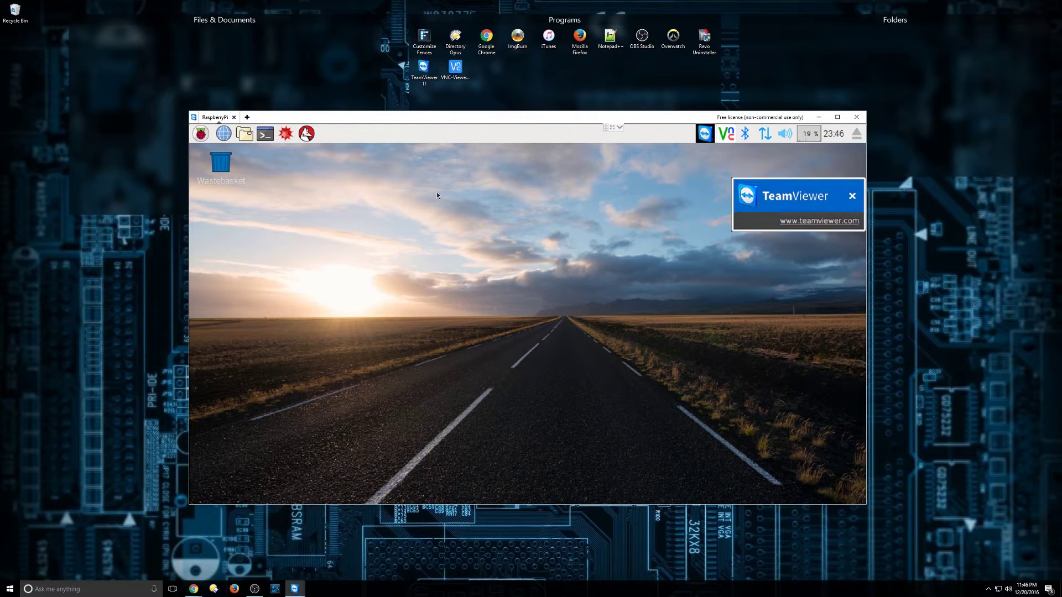
left_click(462, 78)
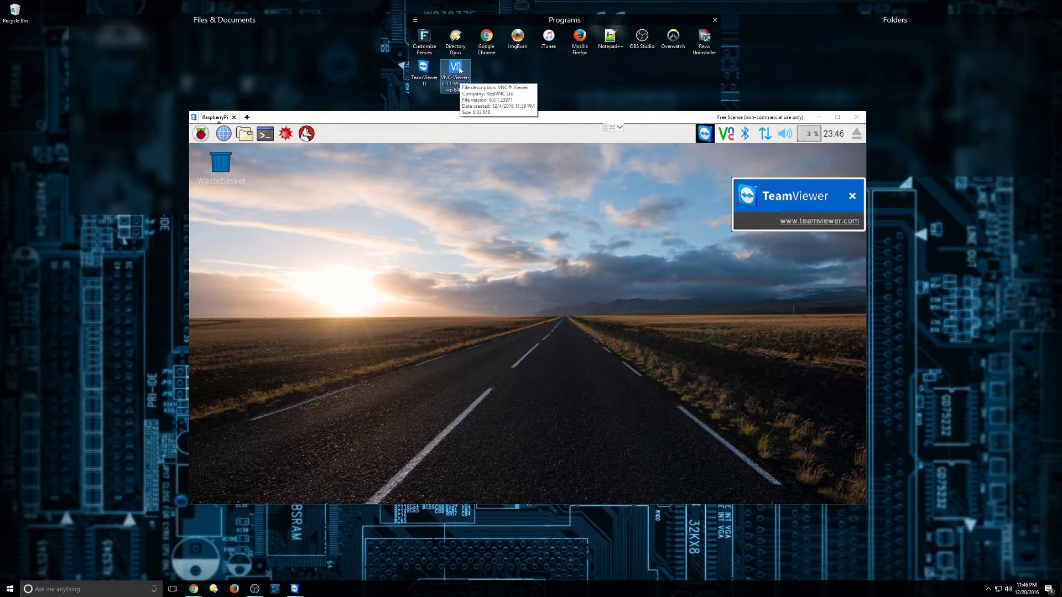
double_click(459, 70)
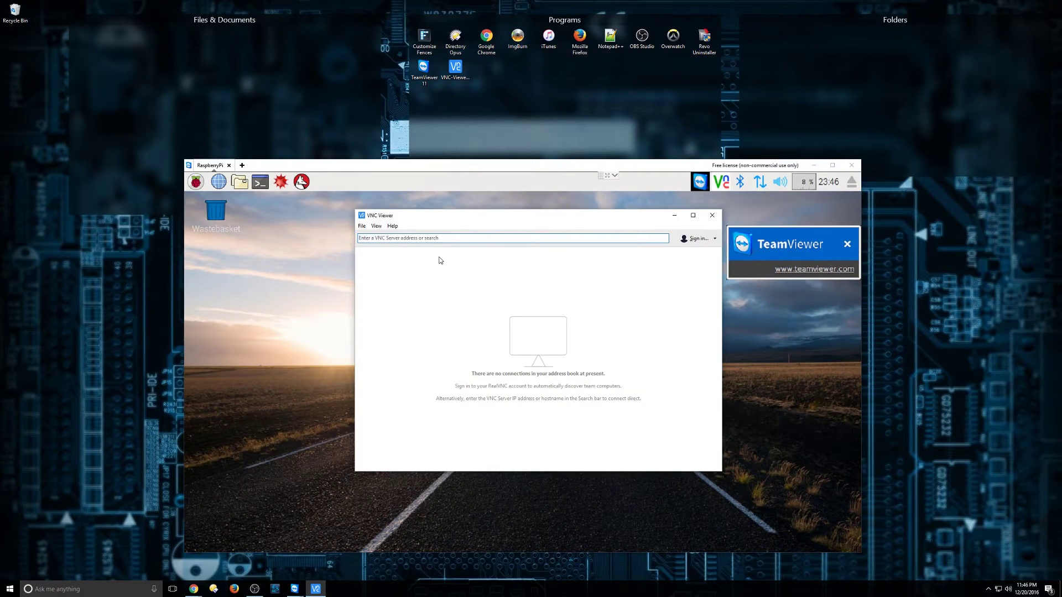
type("19")
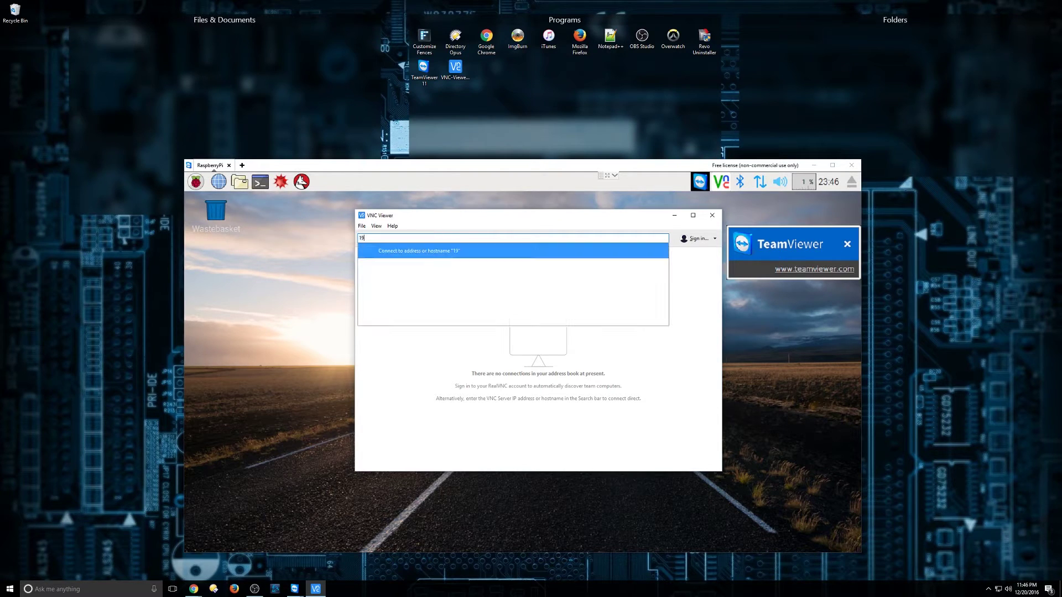
type("2.168.1.5")
Connect to 192.168.1.5, clear the old username entry, and type the Pi account password.
left_click(425, 251)
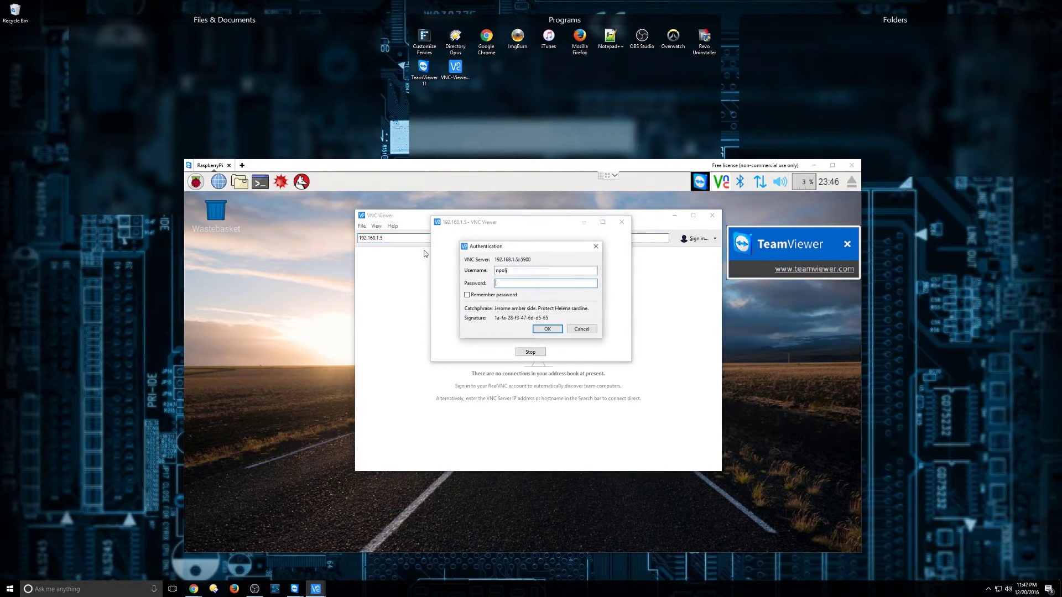
key("shift+Tab")
key("BackSpace")
key("Tab")
type("rasp")
Submit the login, reposition the VNC session window, and minimise the TeamViewer window.
left_click(557, 330)
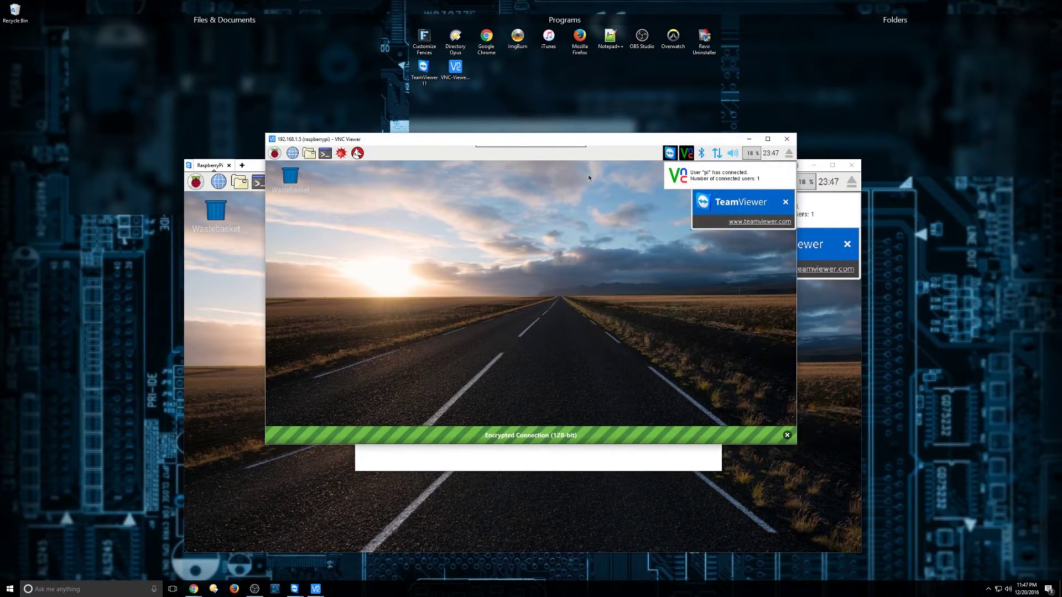
left_click_drag(578, 142, 613, 158)
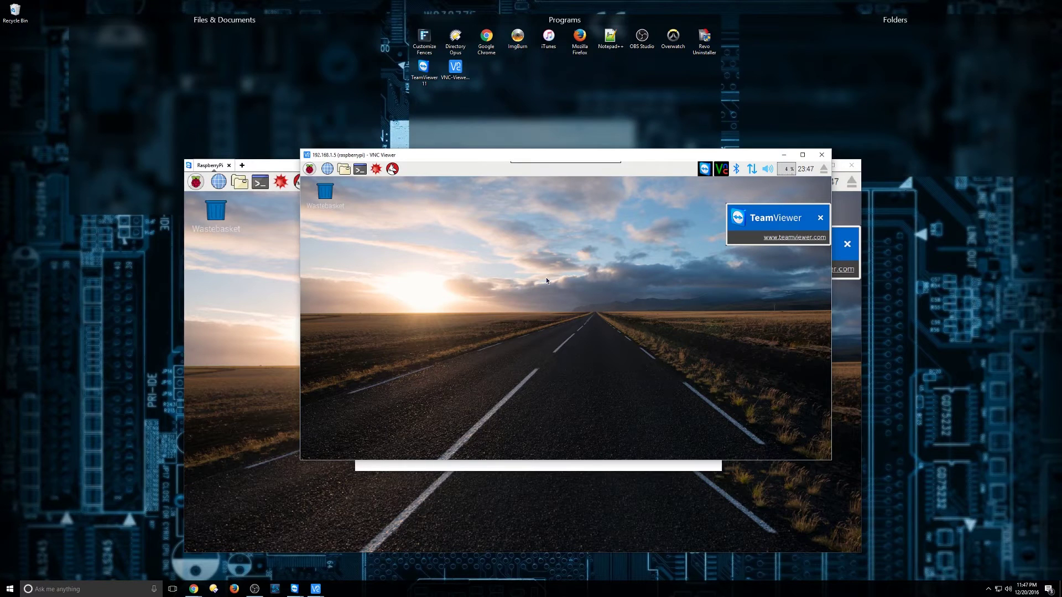
left_click_drag(753, 160, 728, 187)
left_click(814, 165)
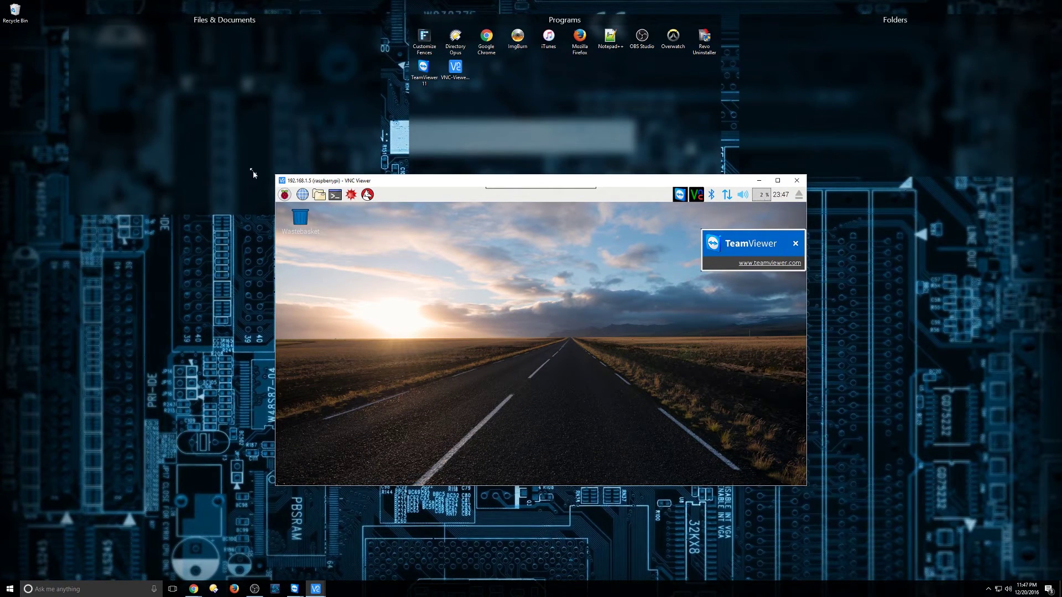
left_click_drag(276, 180, 320, 198)
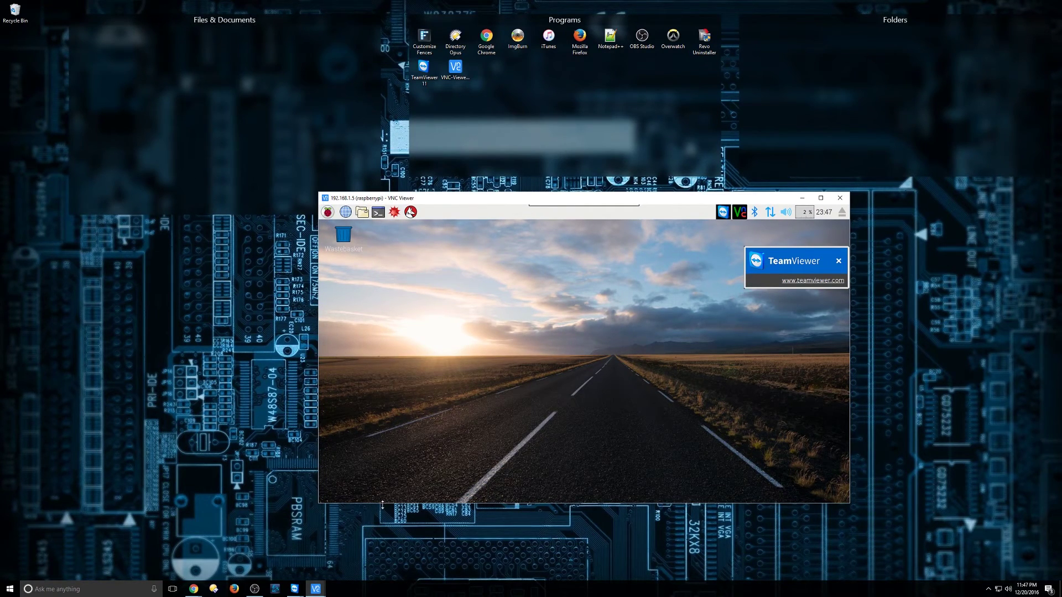
mouse_move(559, 204)
left_click_drag(558, 201, 507, 173)
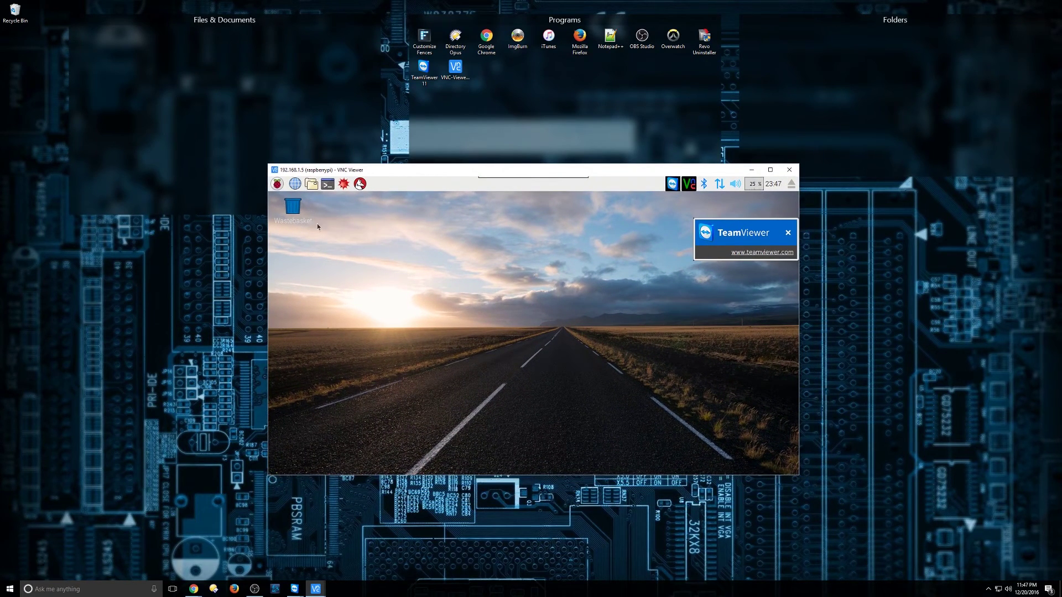
left_click(277, 183)
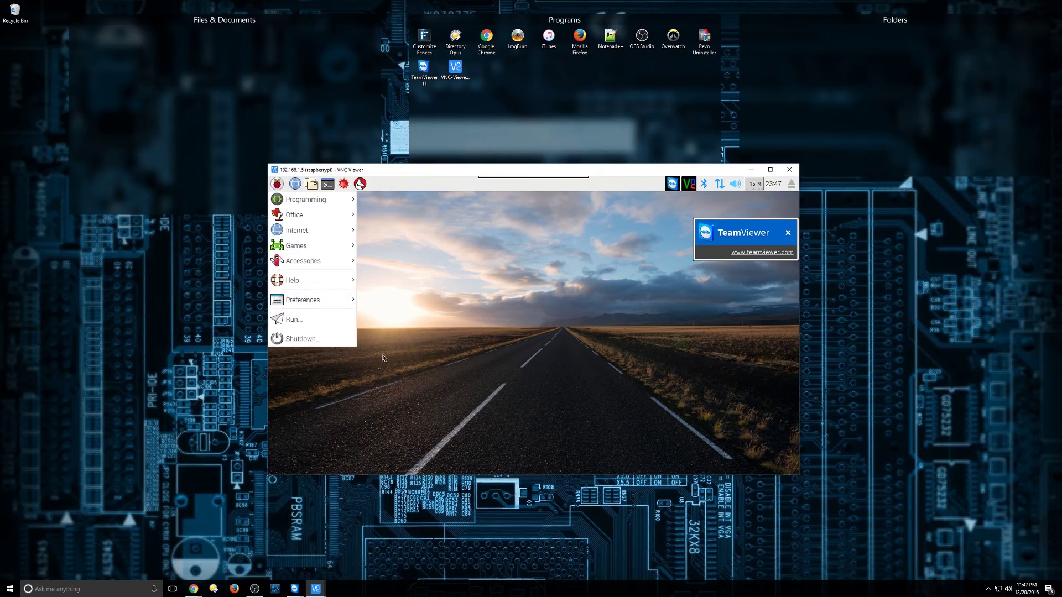
left_click(328, 184)
left_click(328, 184)
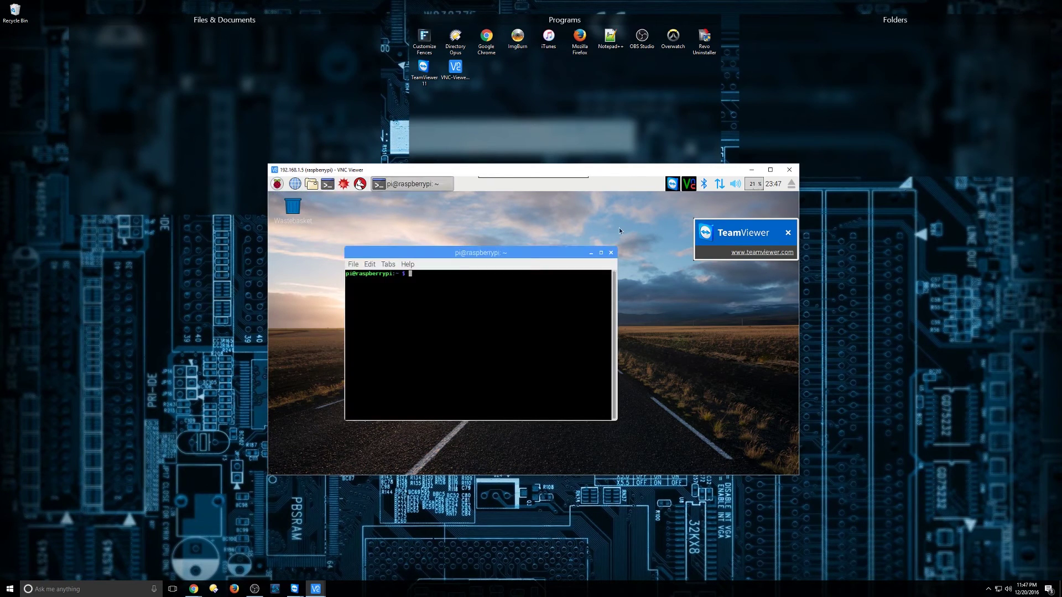
left_click(611, 253)
mouse_move(578, 172)
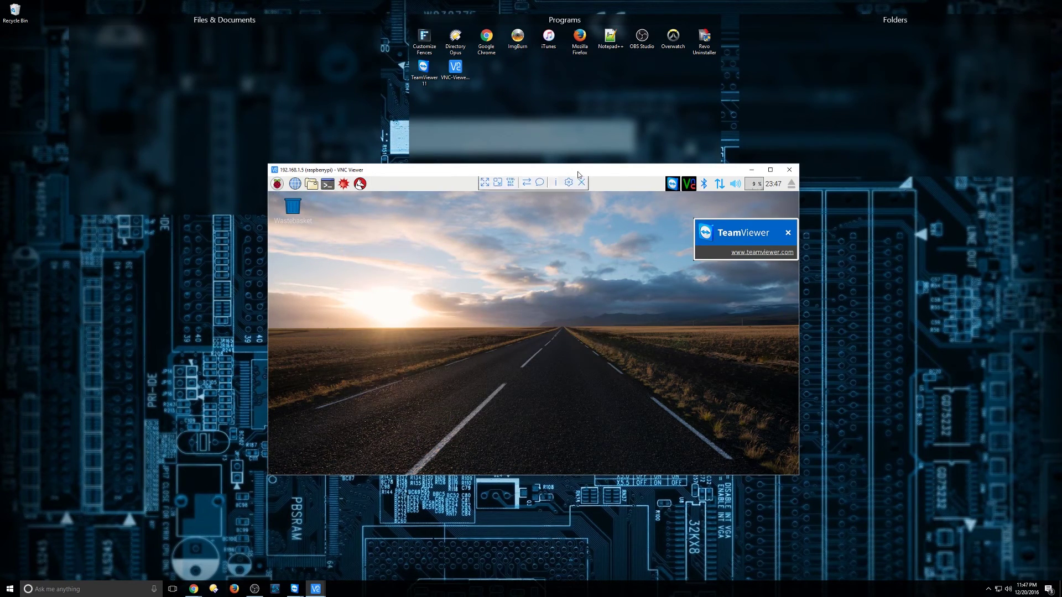
mouse_move(577, 171)
left_mouse_down()
mouse_move(594, 160)
mouse_move(594, 173)
left_mouse_up()
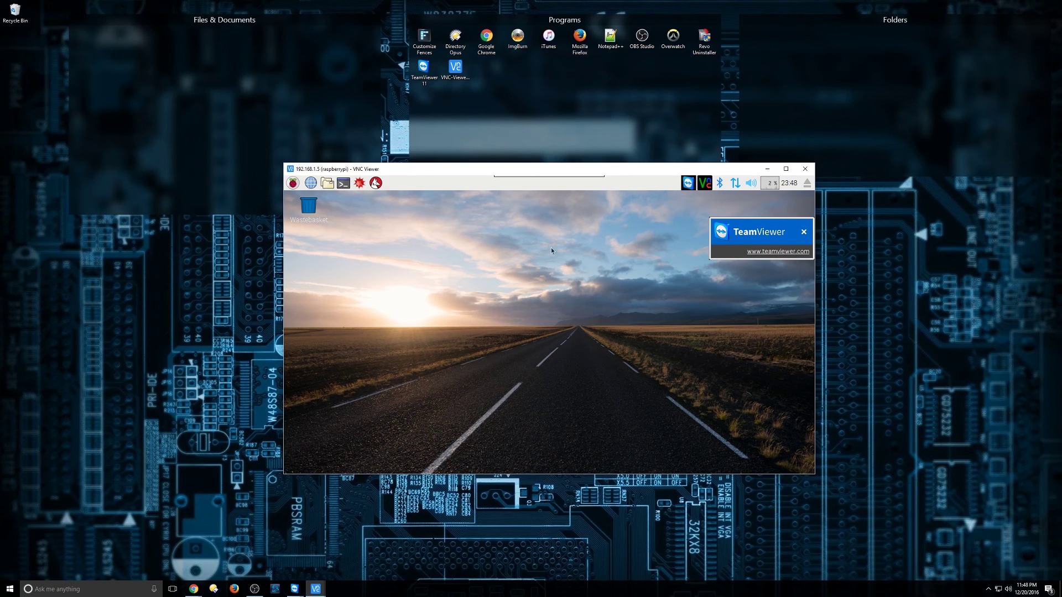
mouse_move(576, 176)
left_click_drag(576, 176, 569, 183)
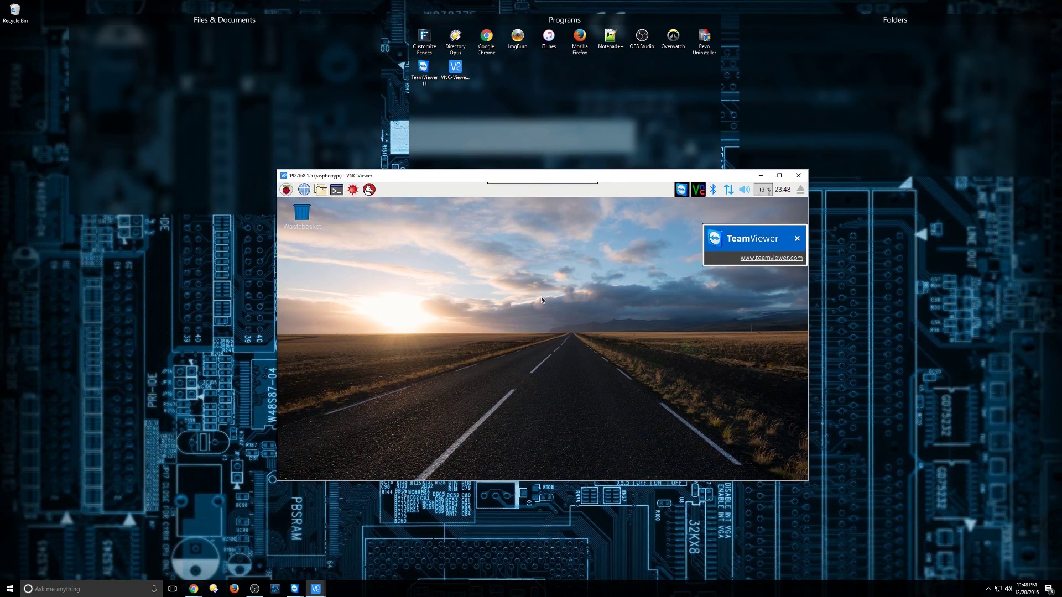